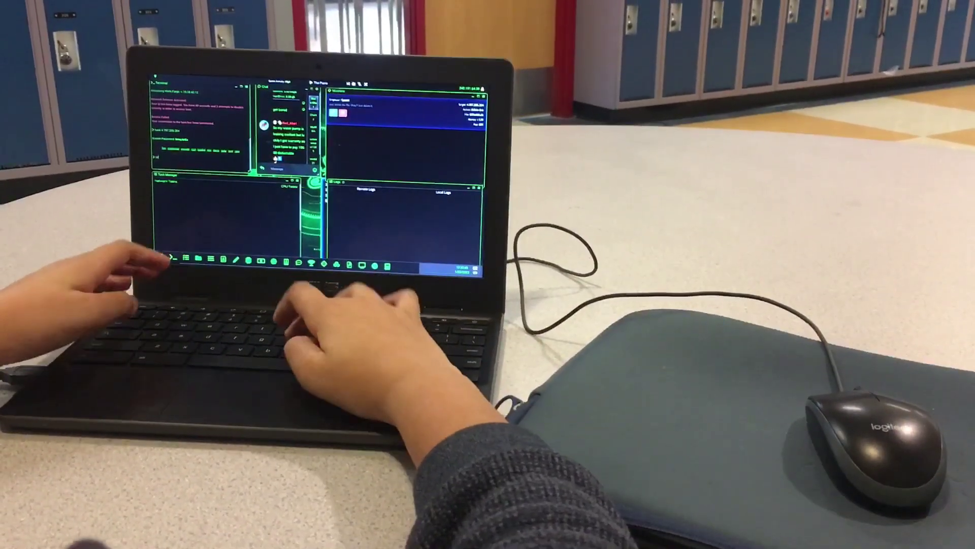
text(ent)
key(Return)
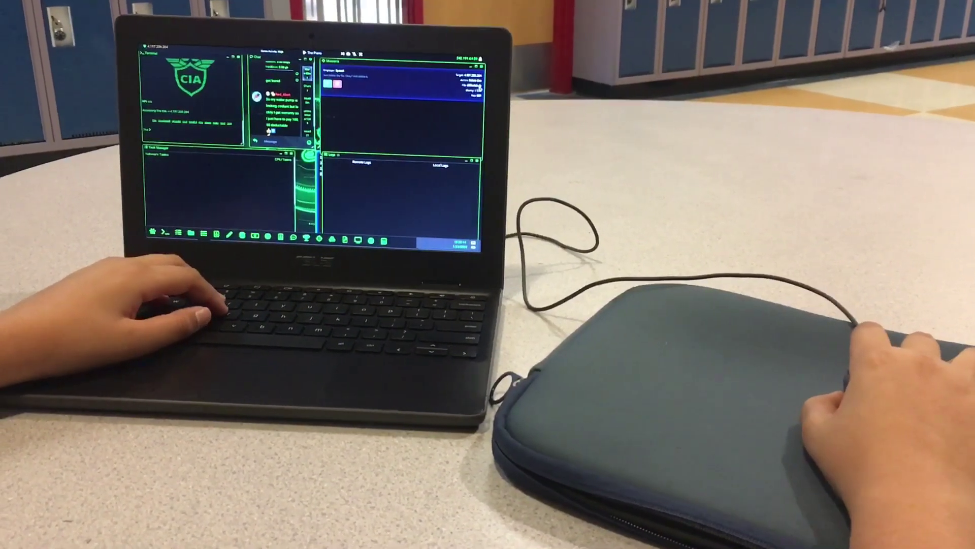
right_click(455, 99)
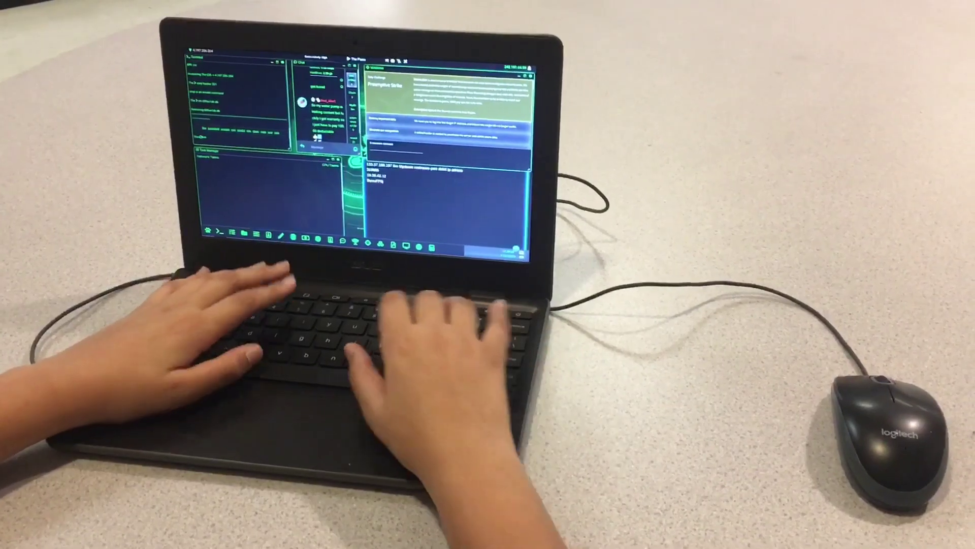
key(Return)
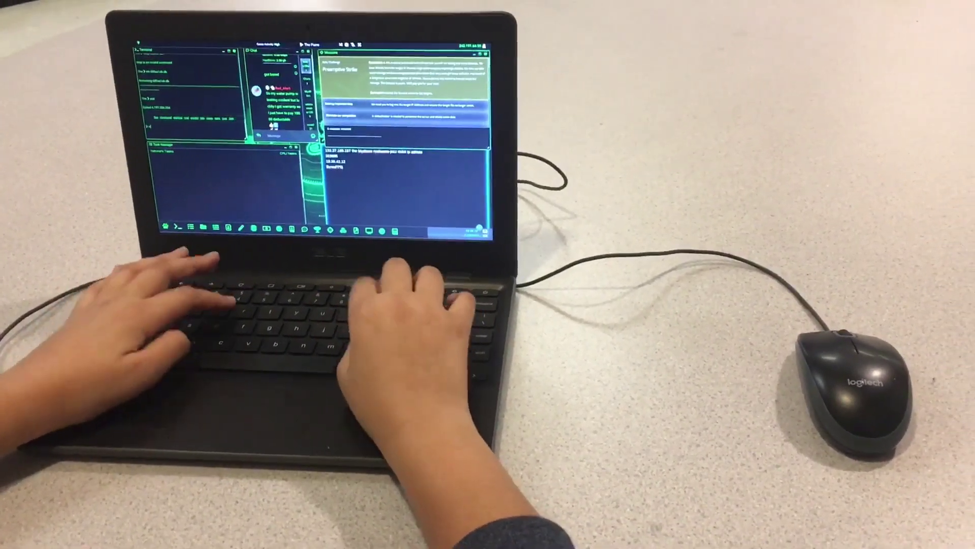